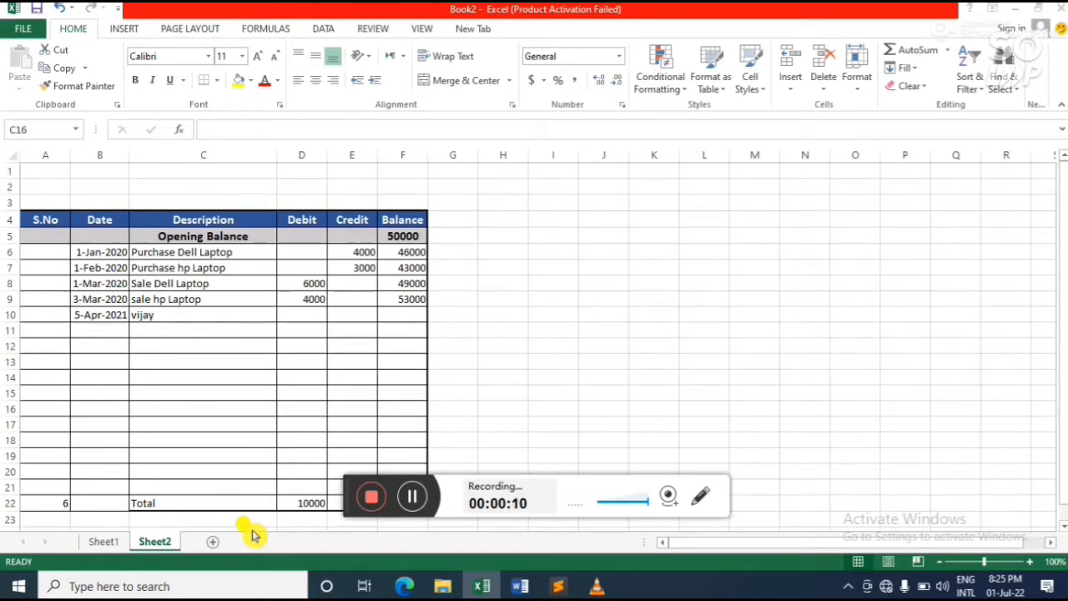
# - Begin the S.No formula in A6 as =IF(C6<> to test the C6 description
pyautogui.click(188, 415)
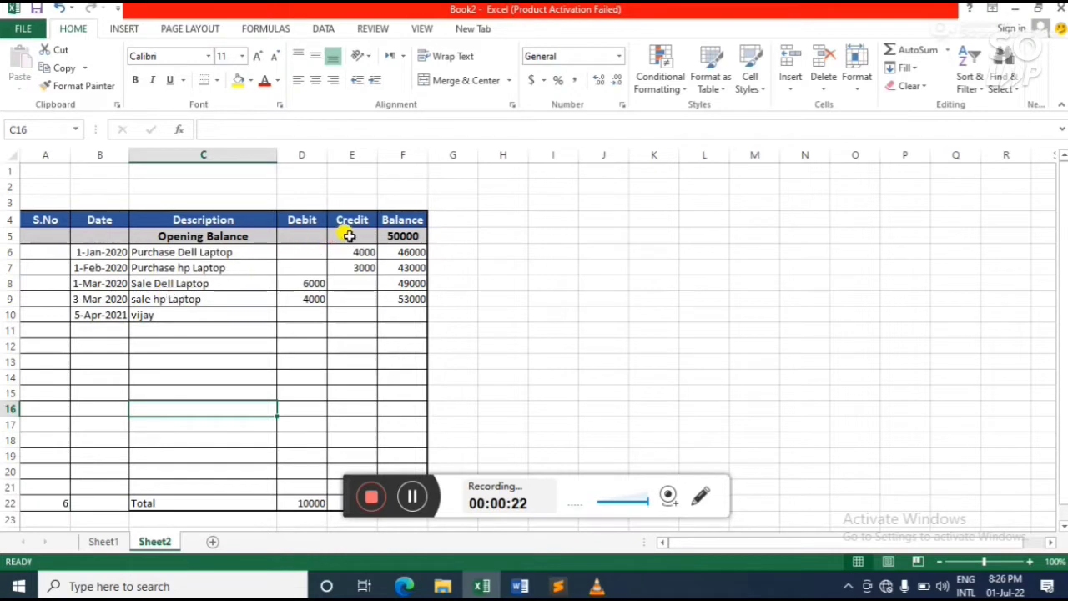
pyautogui.click(43, 251)
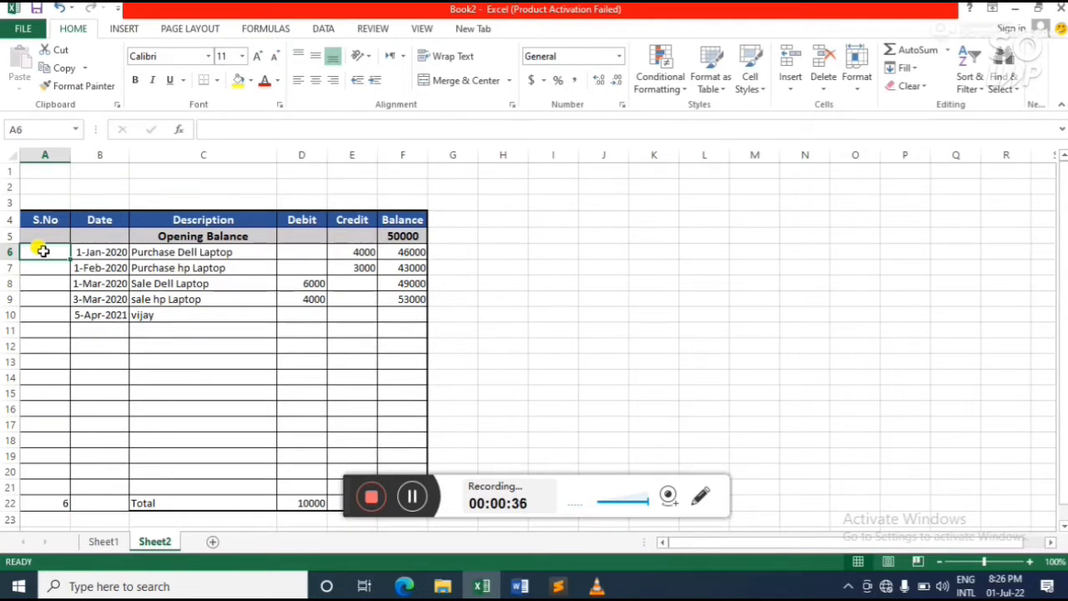
pyautogui.write('=i')
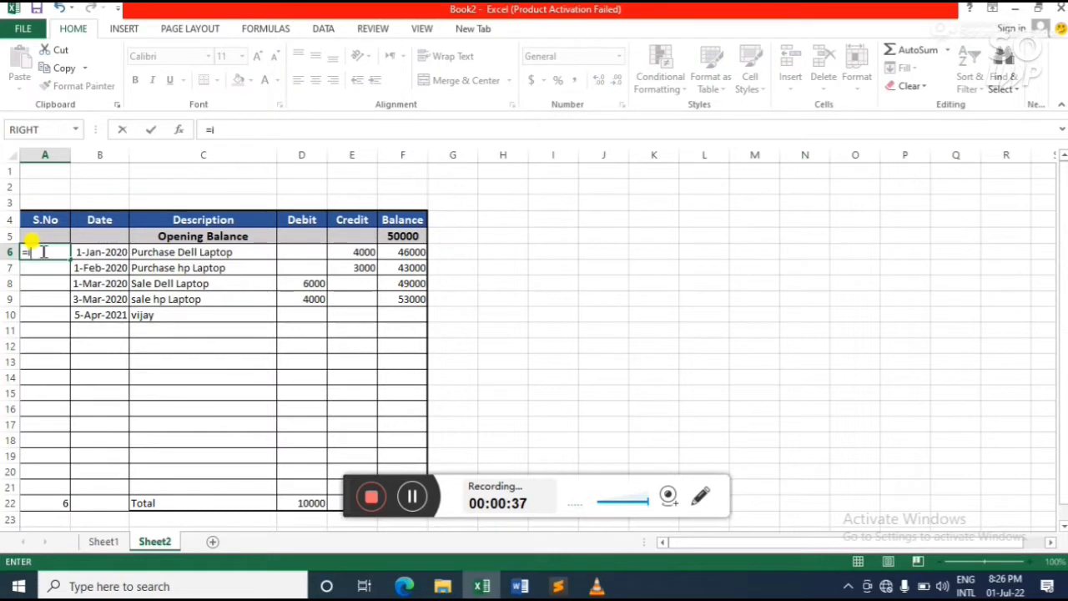
pyautogui.write('f')
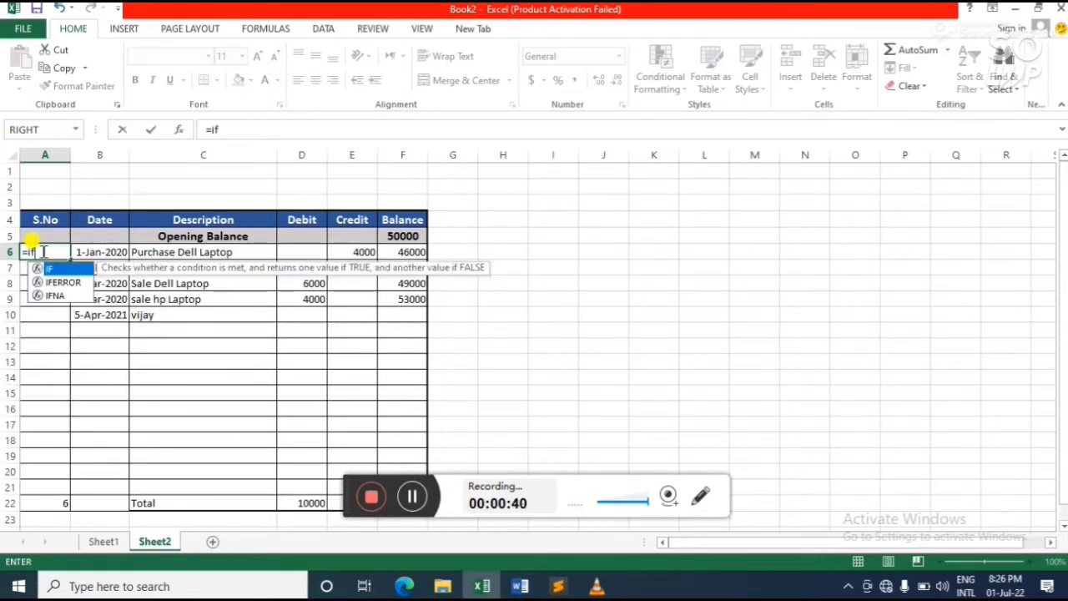
pyautogui.press('Tab')
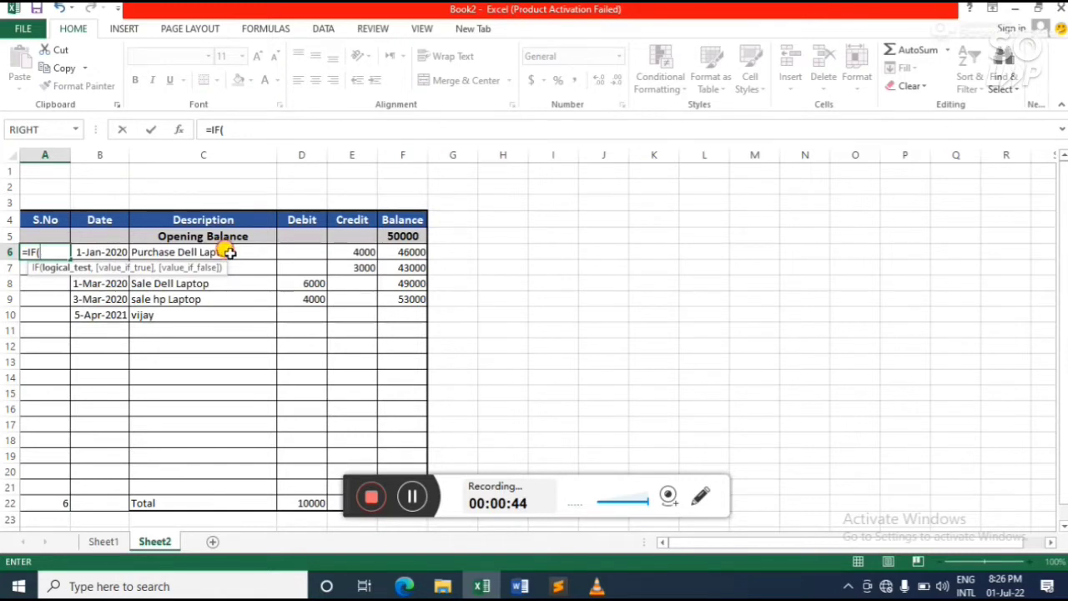
pyautogui.click(229, 252)
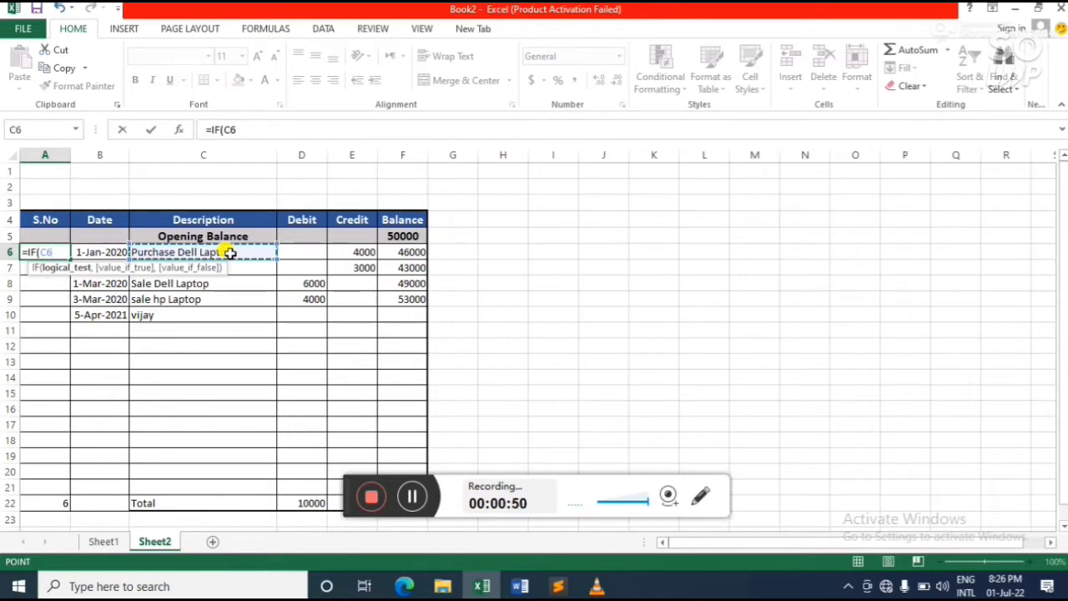
pyautogui.write('<')
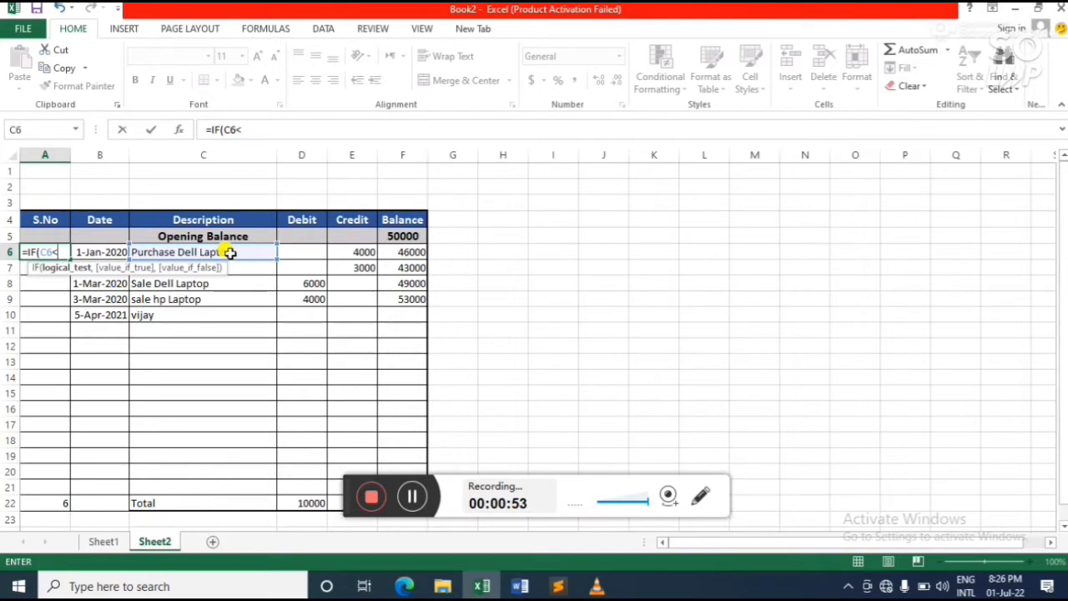
pyautogui.write('>')
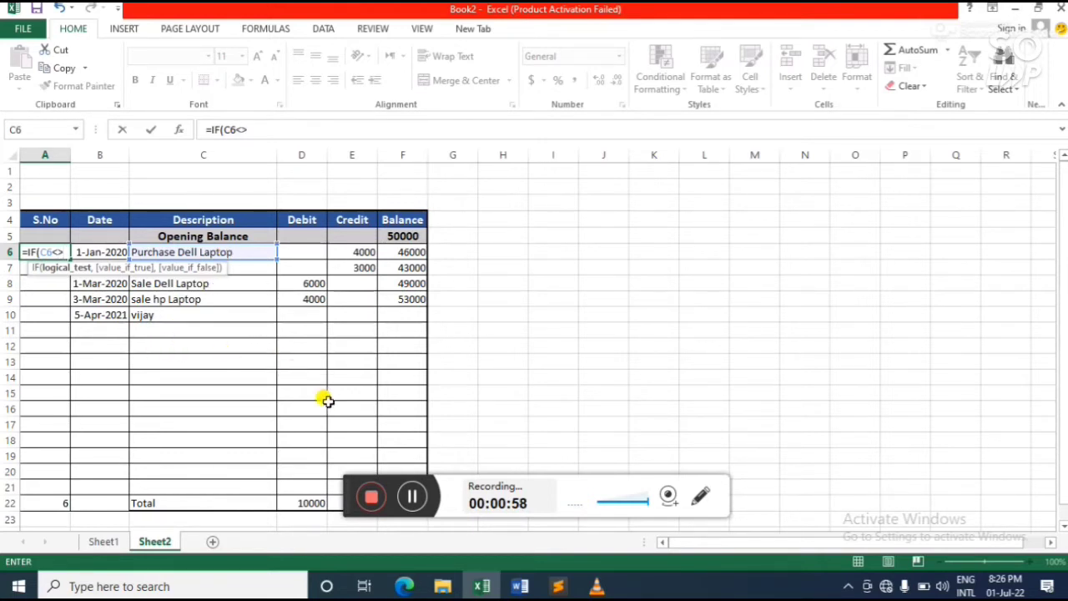
pyautogui.click(412, 489)
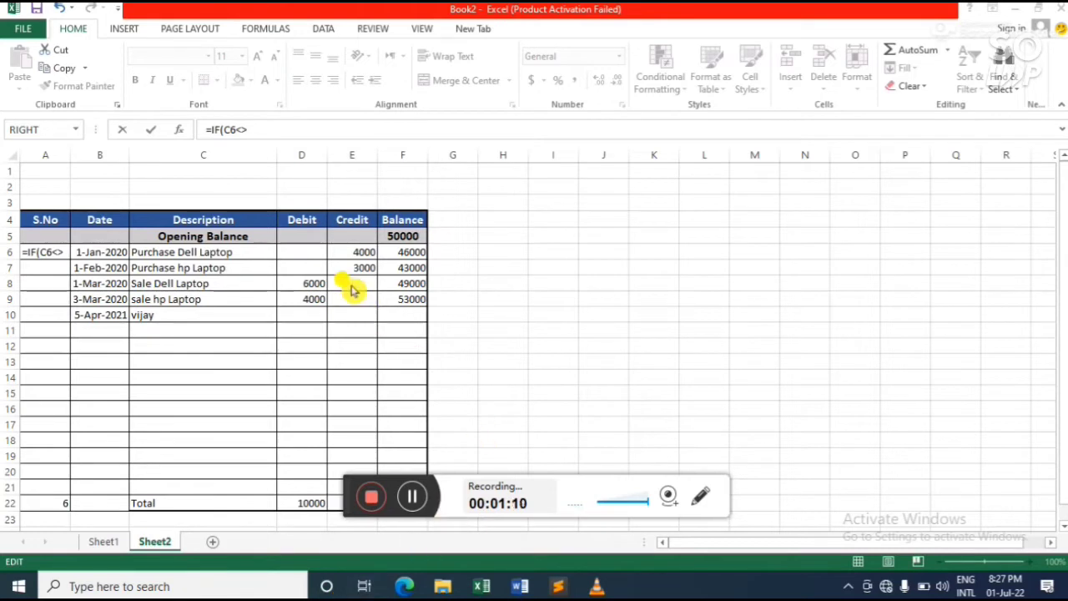
# - Complete the test as C6<>"" and insert COUNTA( as the true result
pyautogui.click(260, 125)
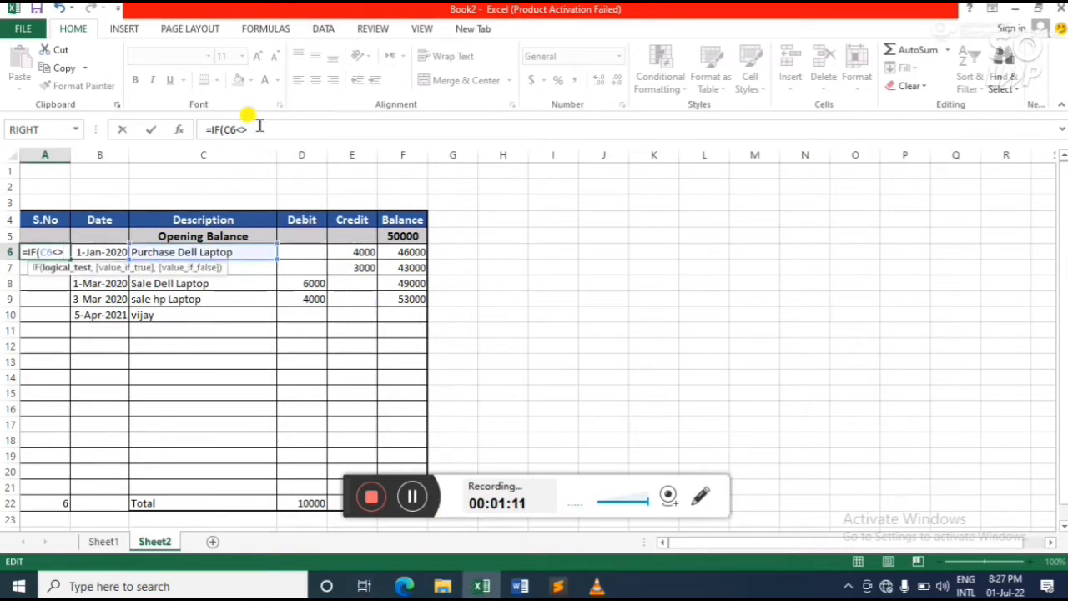
pyautogui.write('"')
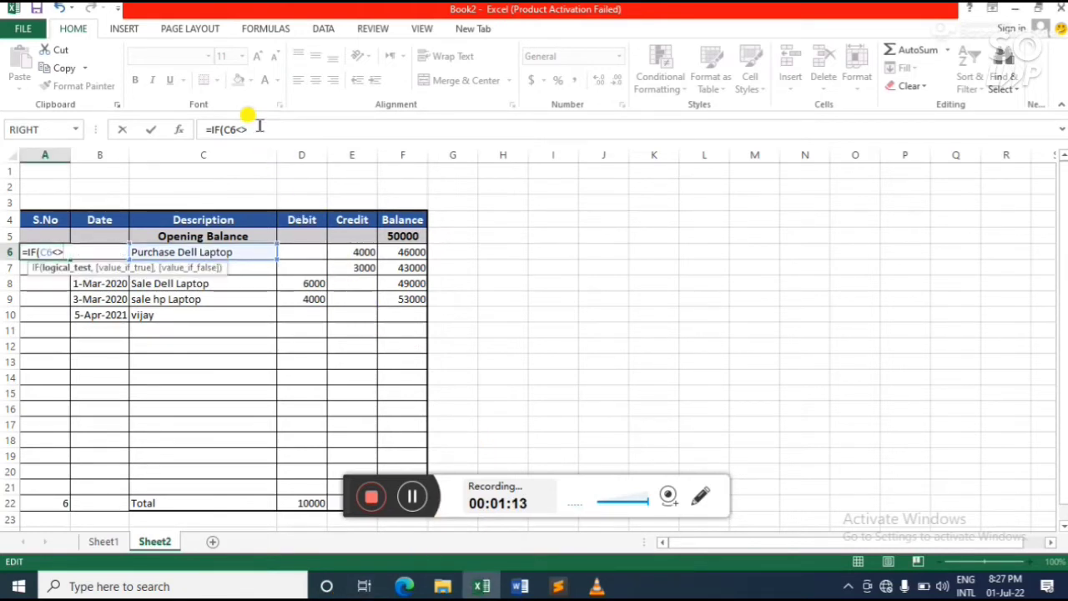
pyautogui.write('"')
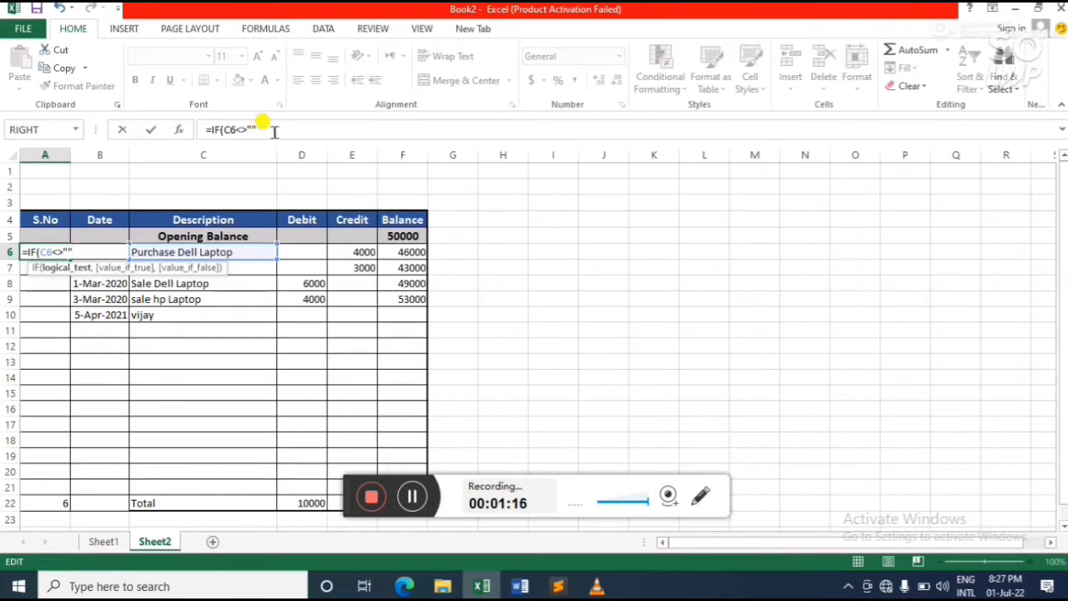
pyautogui.click(267, 131)
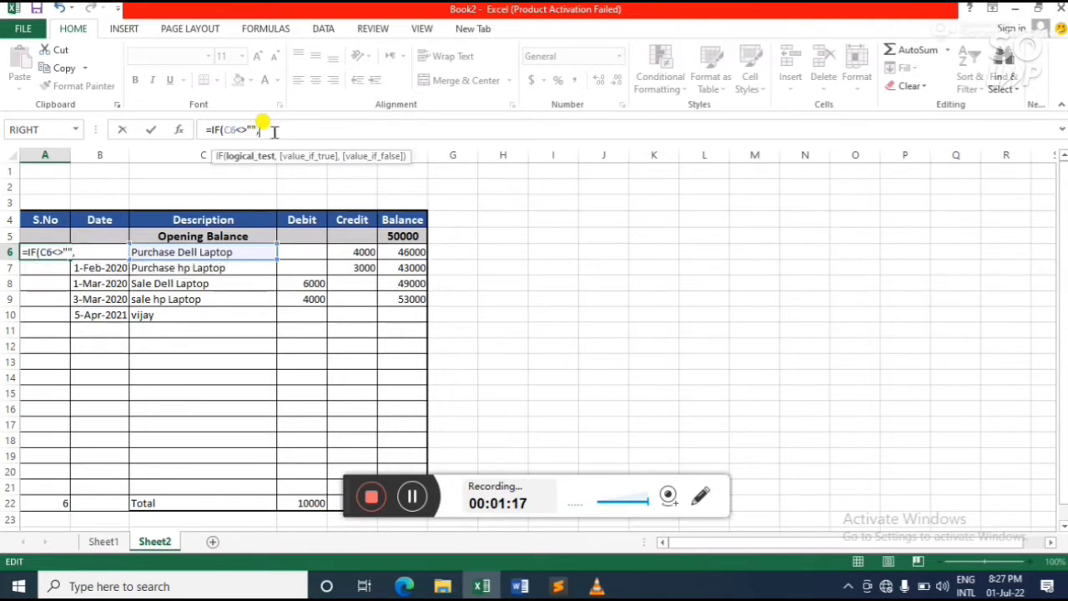
pyautogui.write(',')
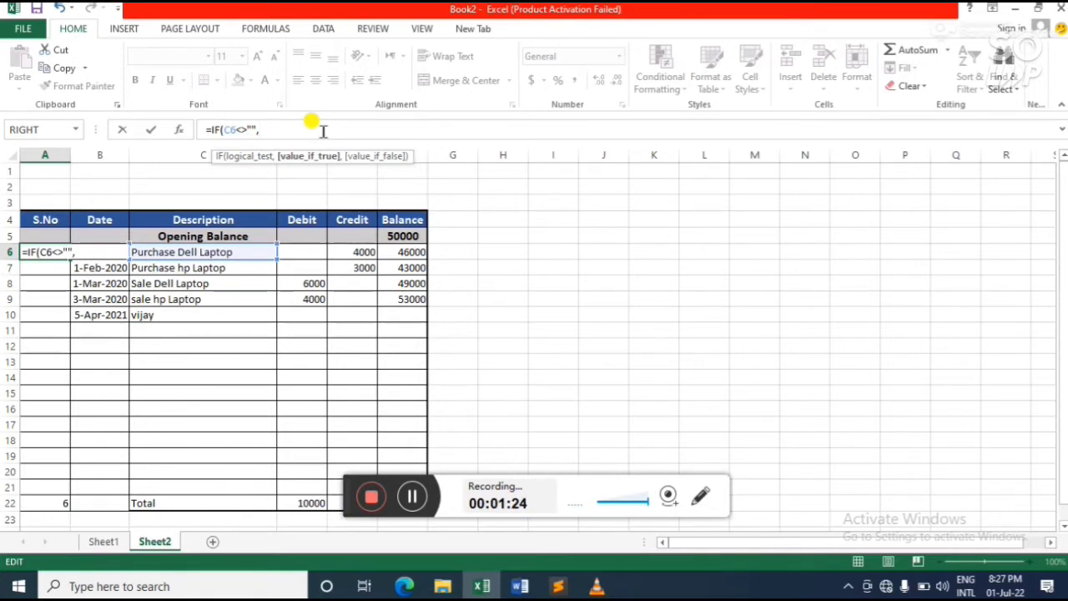
pyautogui.write('co')
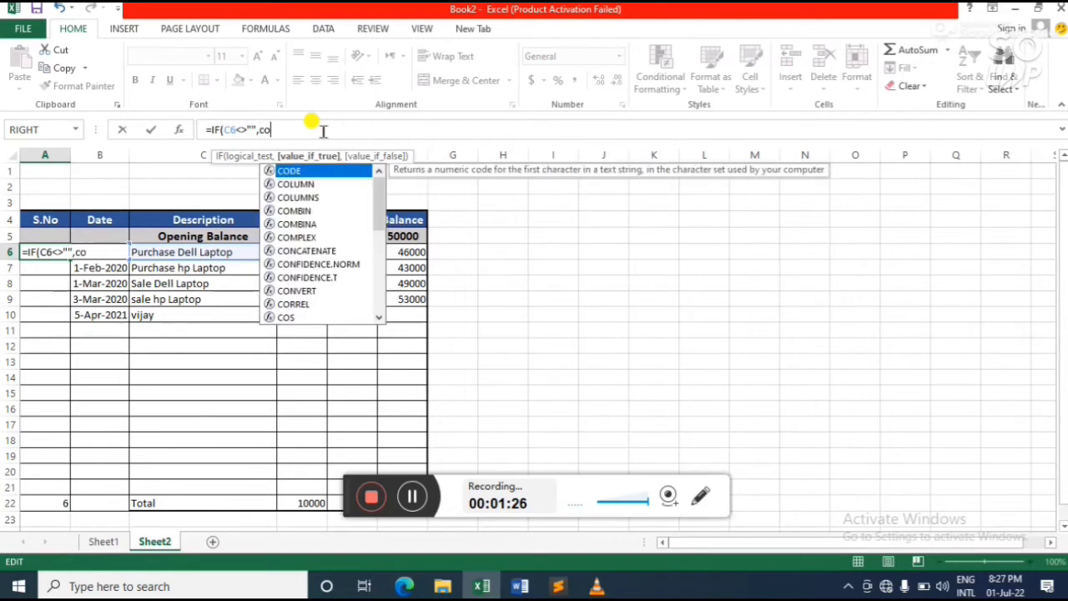
pyautogui.write('u')
pyautogui.press('Down')
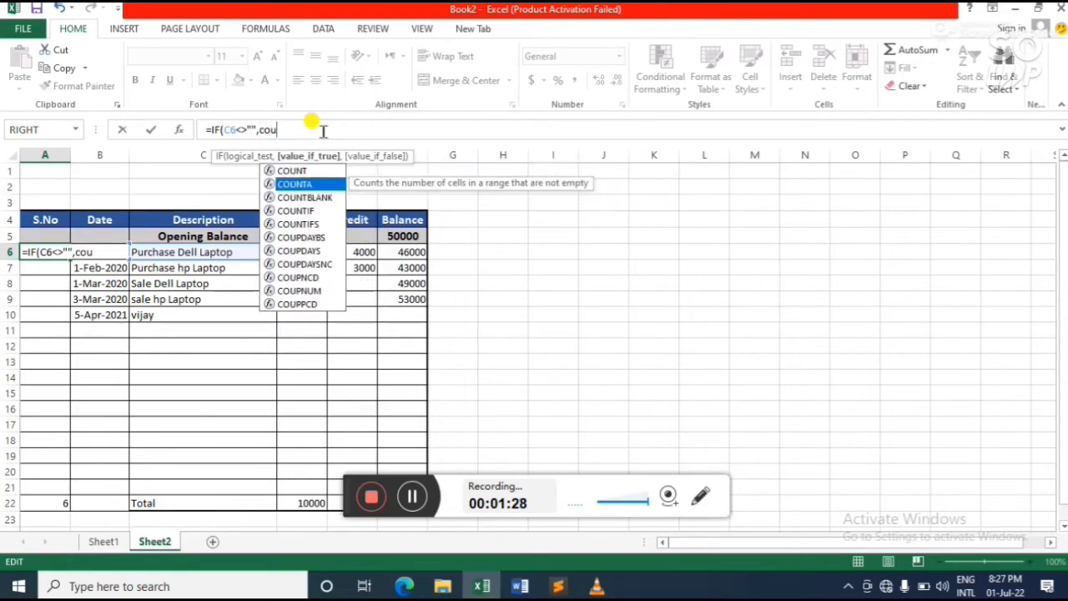
pyautogui.press('Tab')
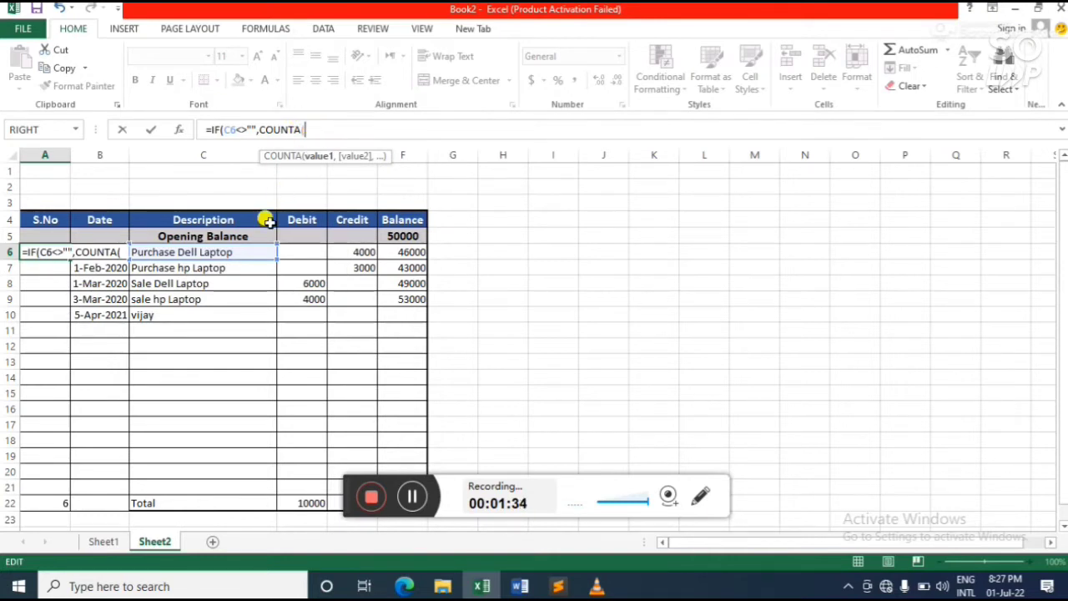
# - Give COUNTA the expanding range $C$6:C6 and close its parenthesis
pyautogui.click(225, 253)
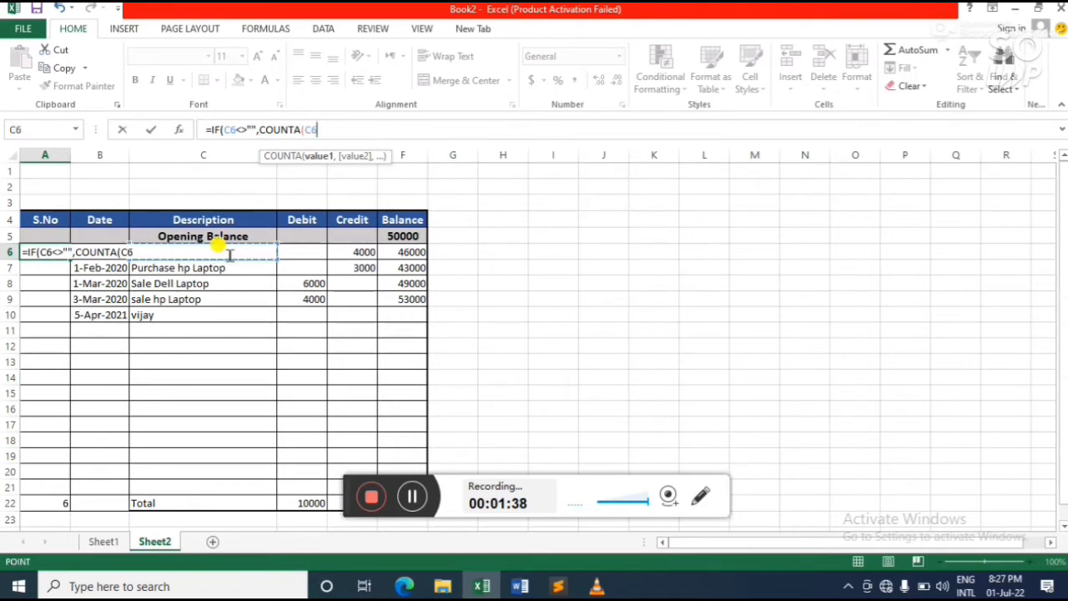
pyautogui.press('F4')
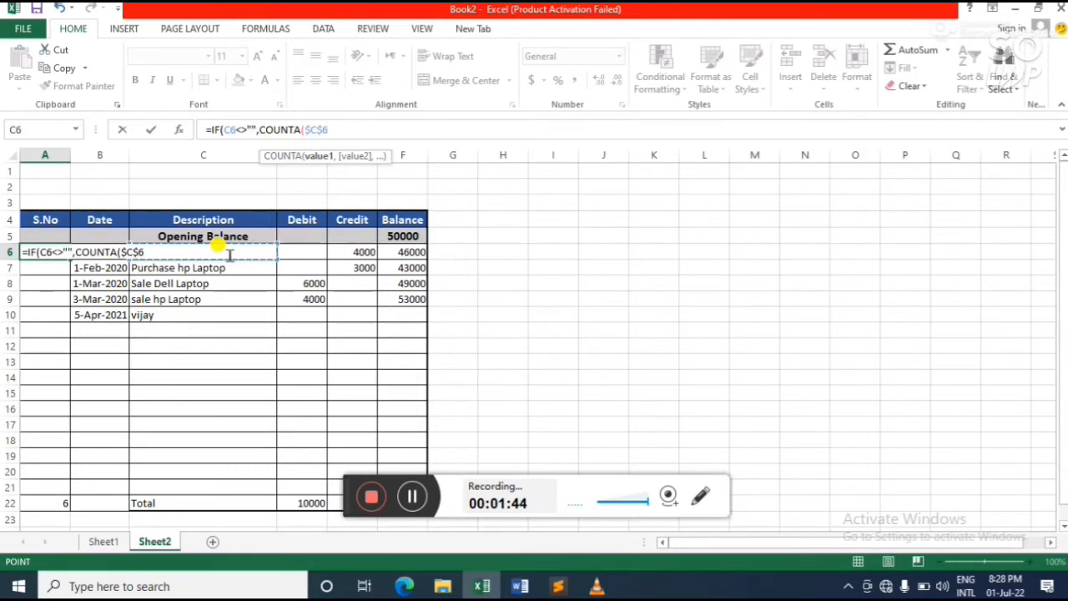
pyautogui.click(407, 506)
pyautogui.click(363, 125)
pyautogui.write(':')
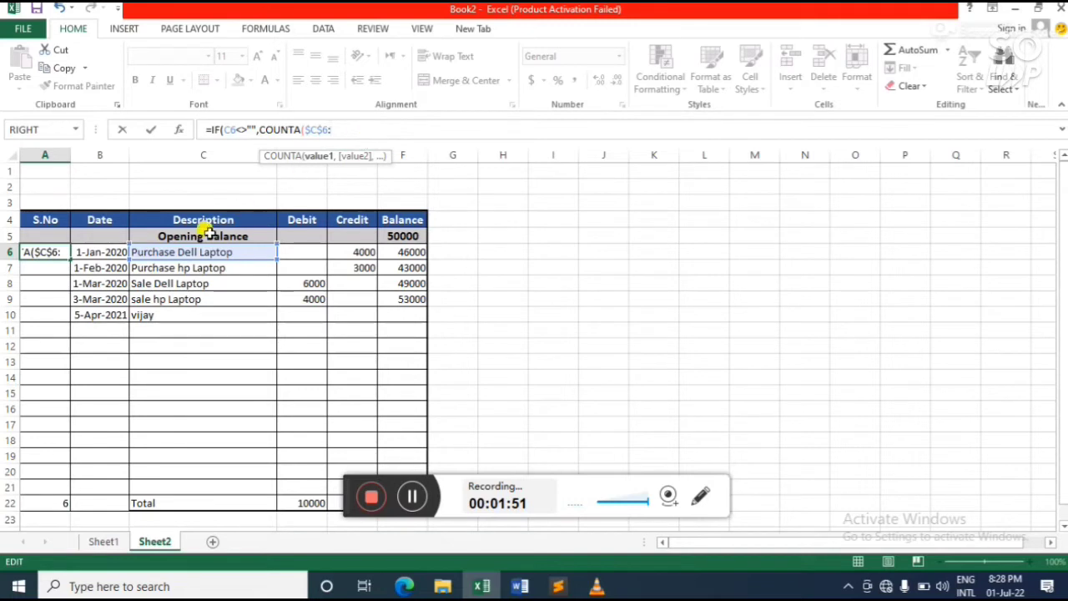
pyautogui.click(248, 252)
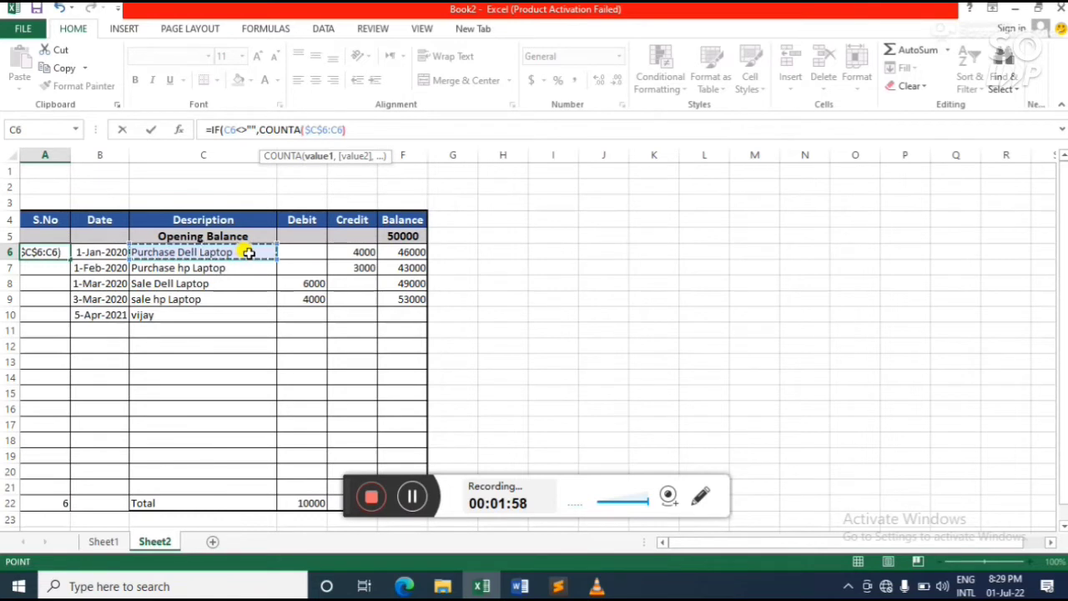
pyautogui.write(')')
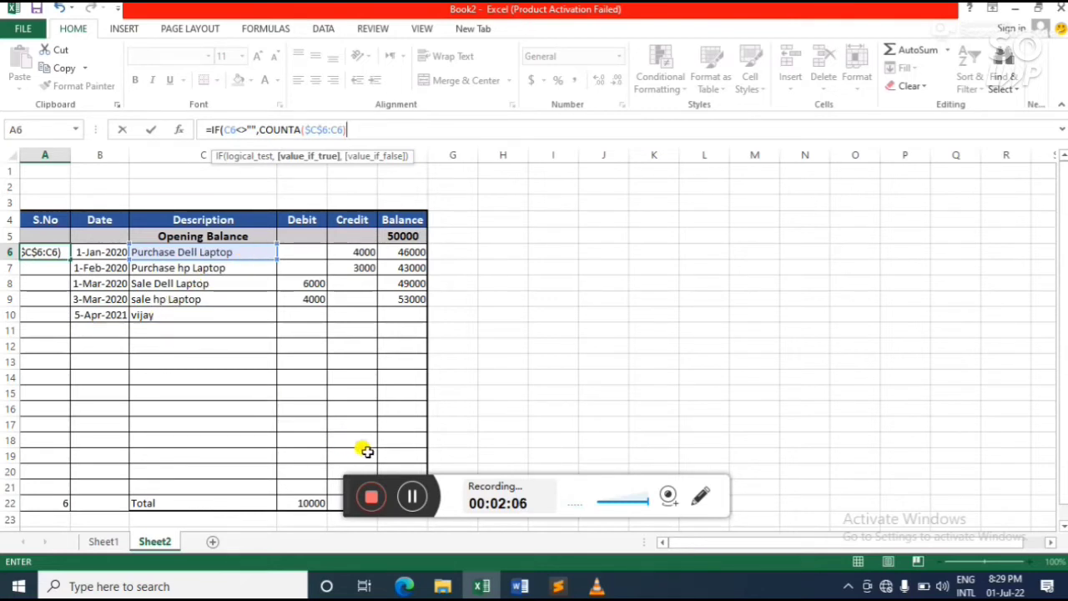
# - Finish A6 as =IF(C6<>"",COUNTA($C$6:C6),"") and commit it, showing 1
pyautogui.click(409, 497)
pyautogui.click(409, 497)
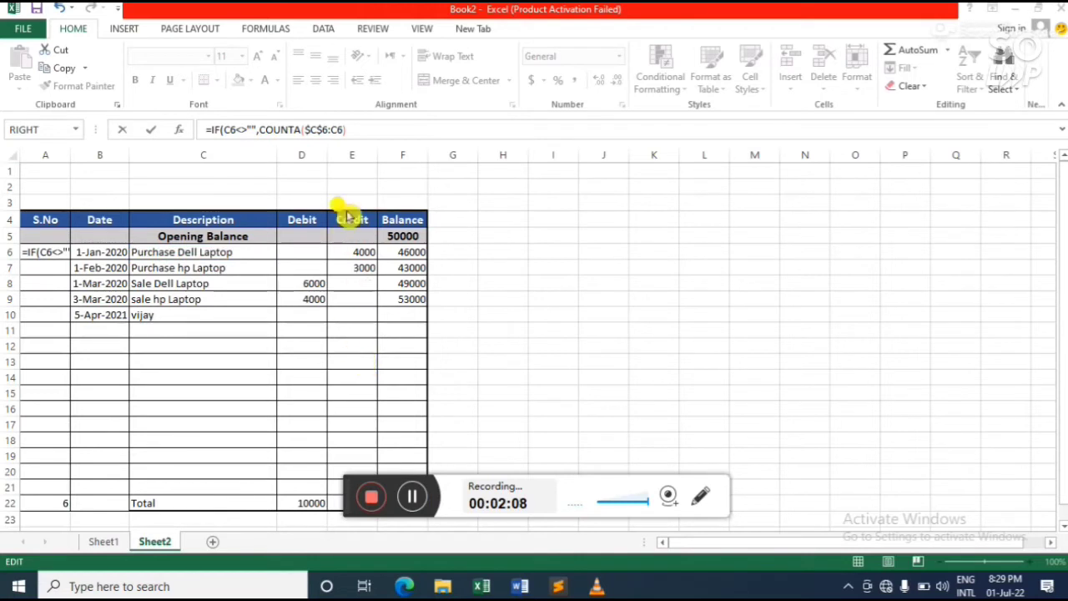
pyautogui.click(373, 128)
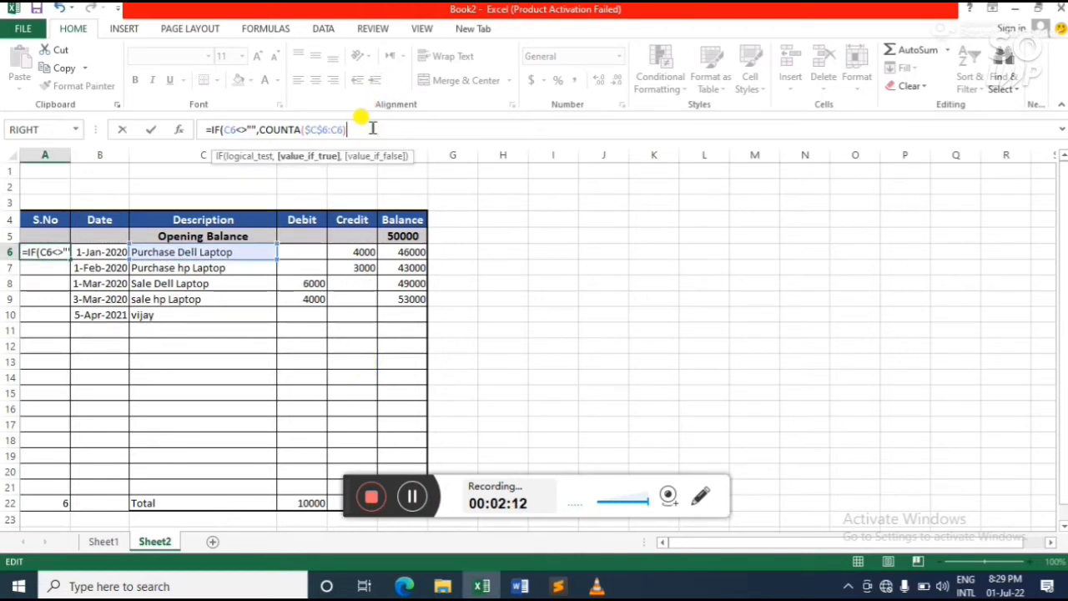
pyautogui.write(',')
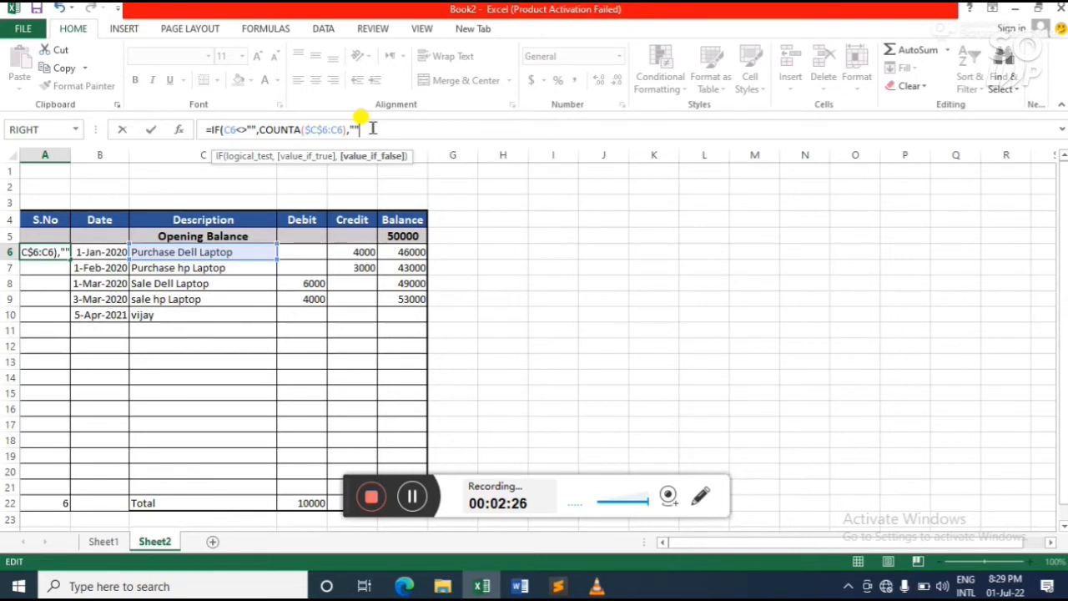
pyautogui.write(')')
pyautogui.press('Return')
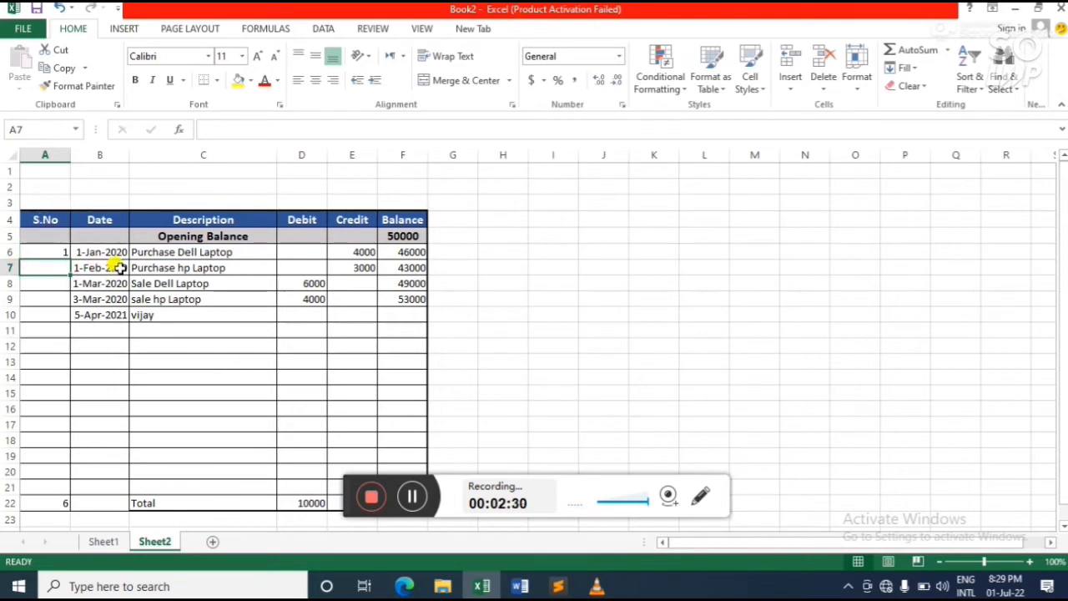
# - Fill the A6 formula down through A18, numbering described rows 1–5 and leaving empty rows blank
pyautogui.click(146, 267)
pyautogui.press('Down')
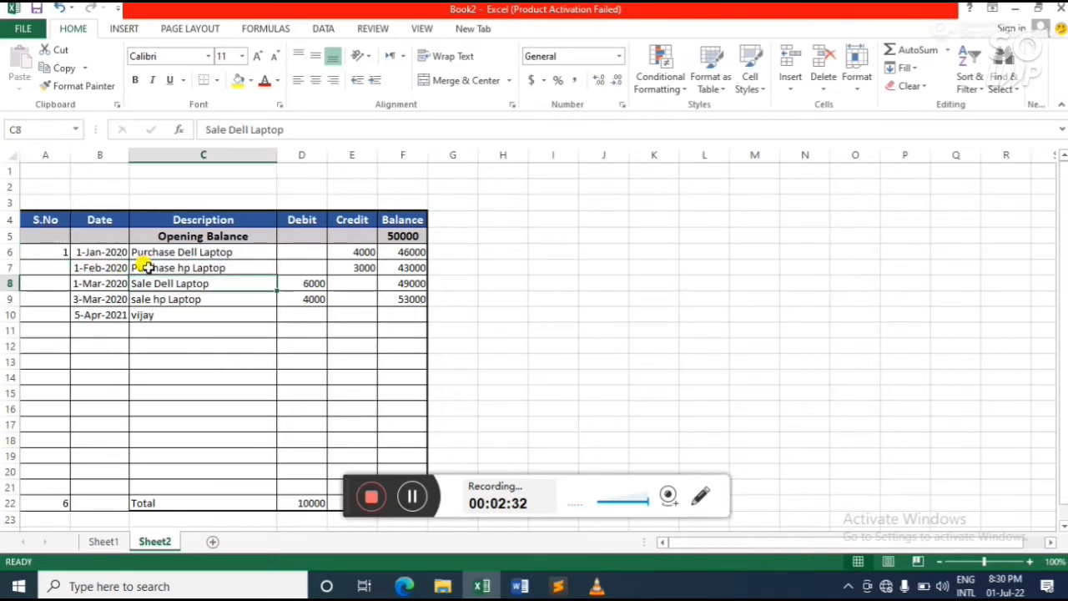
pyautogui.click(61, 254)
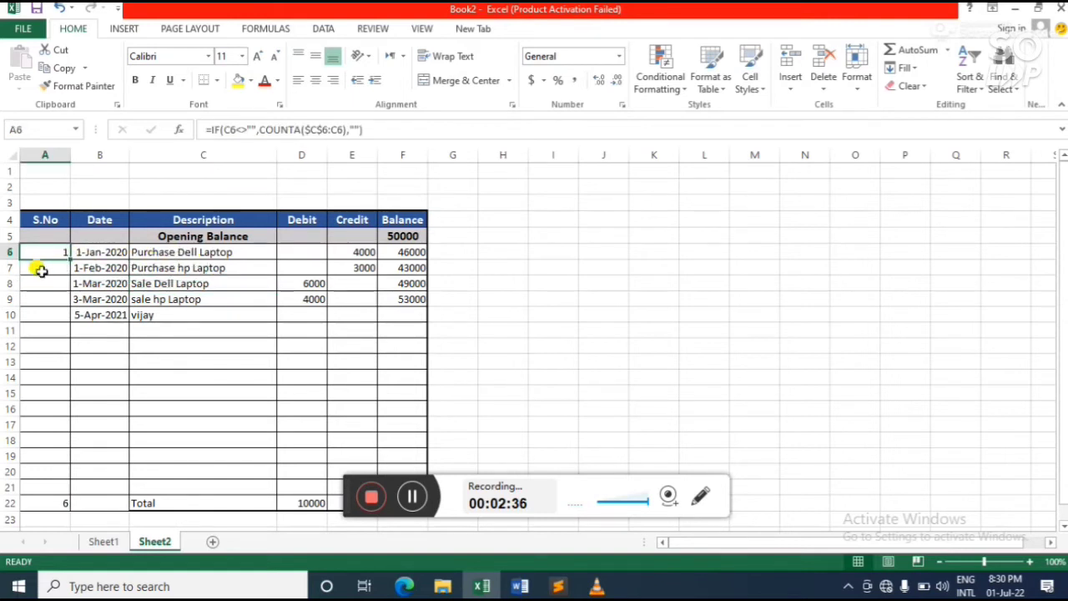
pyautogui.doubleClick(70, 259)
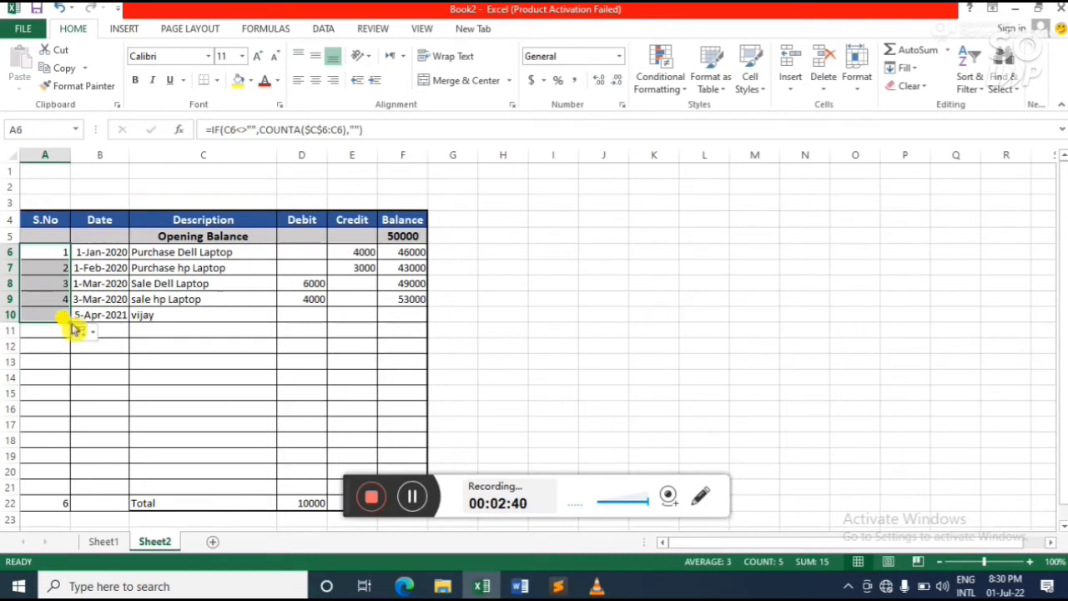
pyautogui.moveTo(71, 322); pyautogui.dragTo(64, 438)
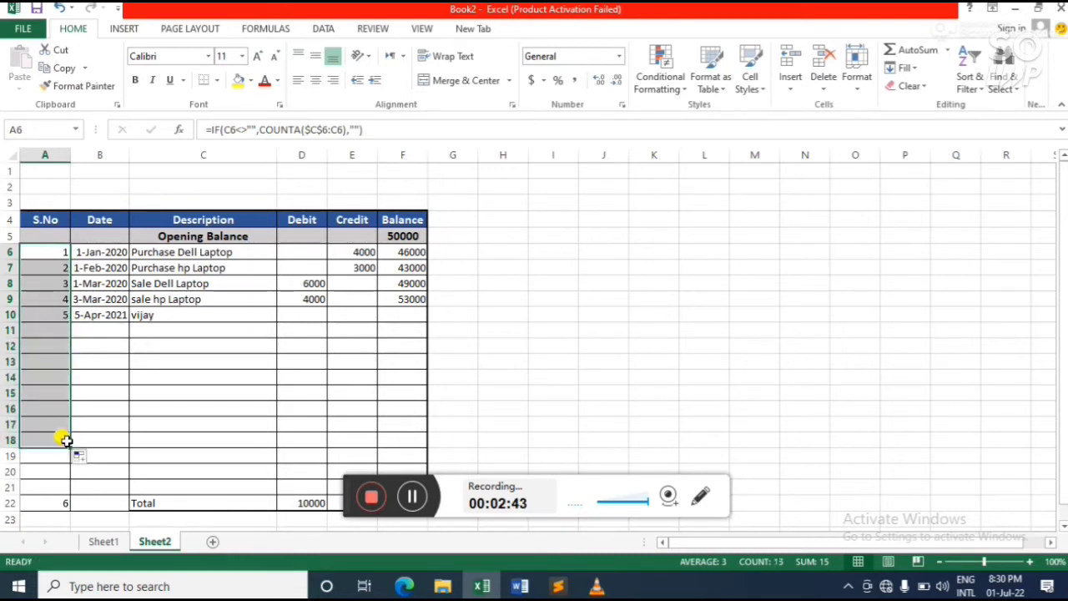
pyautogui.click(97, 409)
pyautogui.click(50, 339)
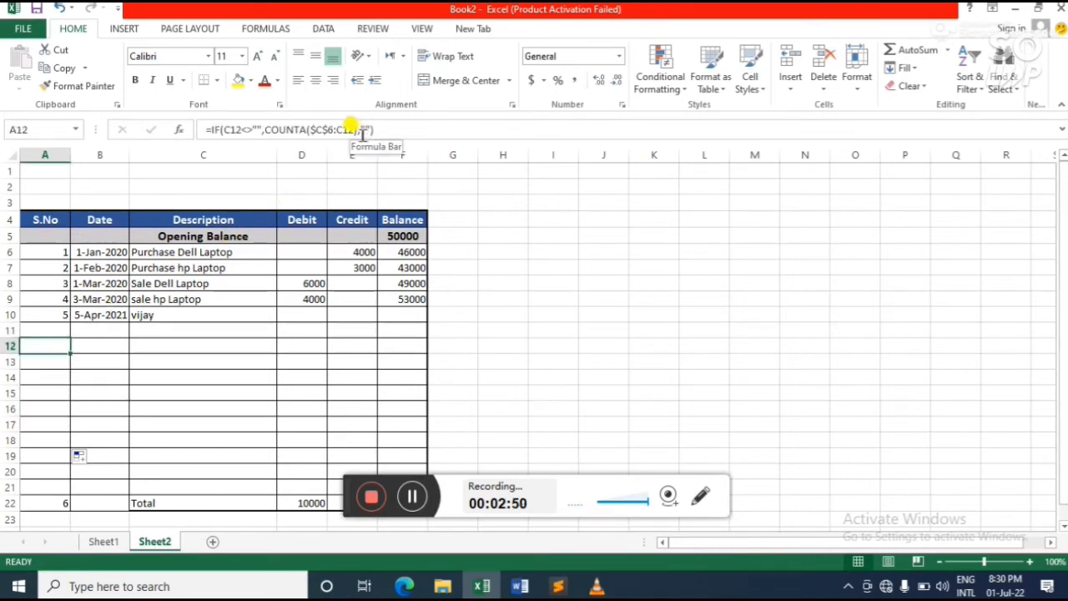
# - Enter LCD as the description in C11, which is numbered 6
pyautogui.click(150, 328)
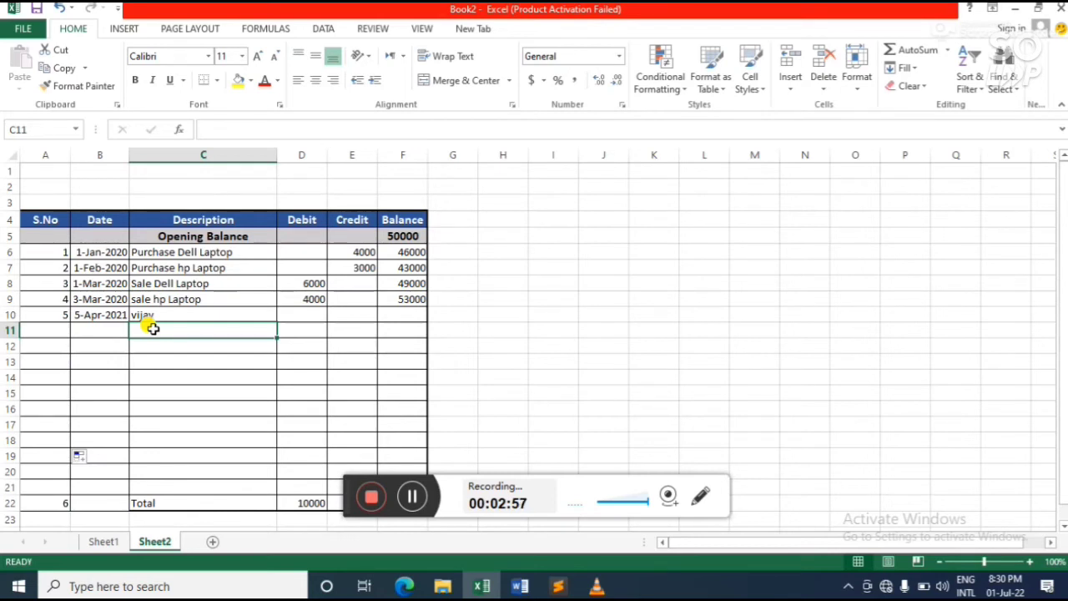
pyautogui.write('L')
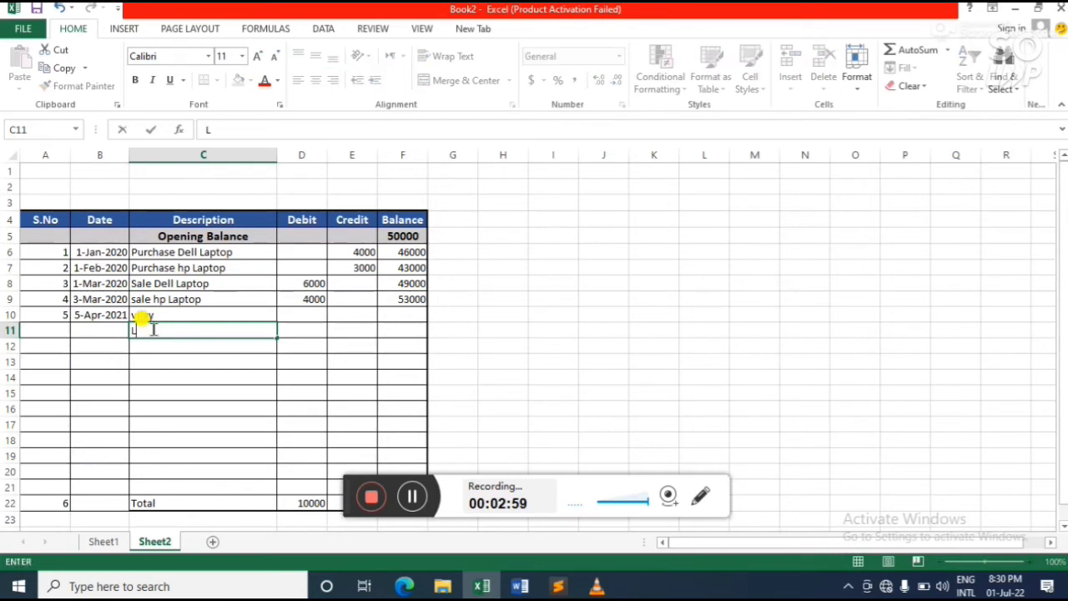
pyautogui.write('Cd')
pyautogui.press('BackSpace')
pyautogui.write('D')
pyautogui.click(90, 331)
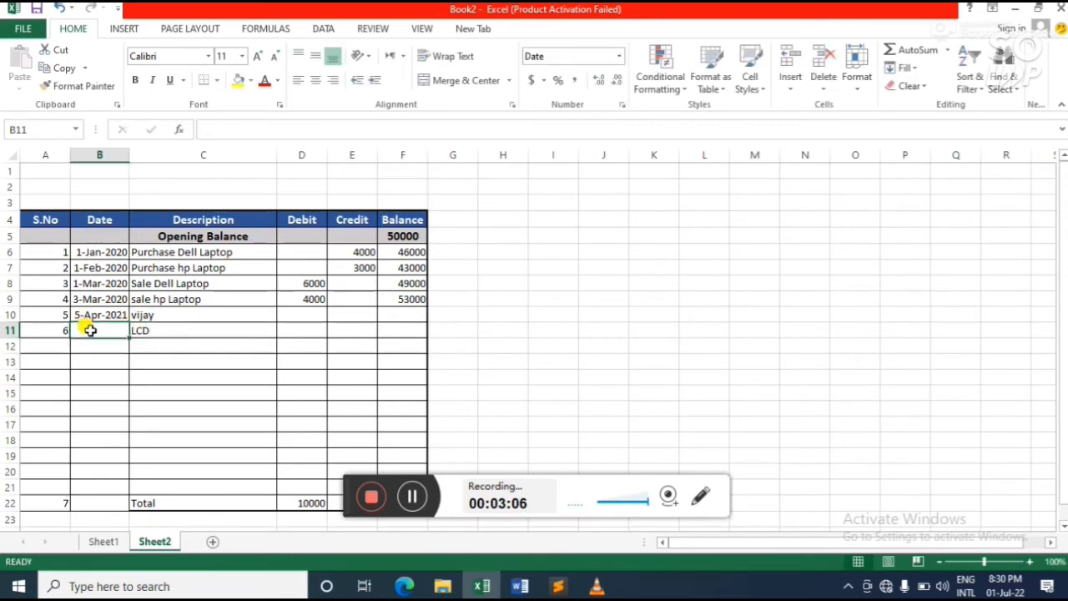
pyautogui.click(160, 331)
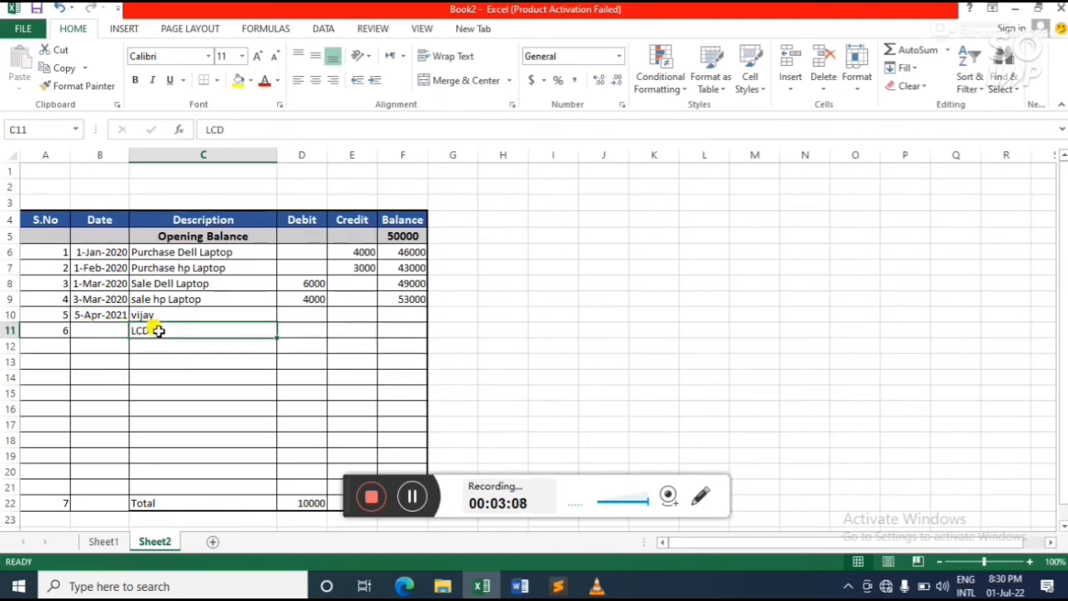
# - Extend the dates from 5-Apr-2021 to 6-Apr-2021 and 7-Apr-2021 in rows 11–12
pyautogui.click(107, 328)
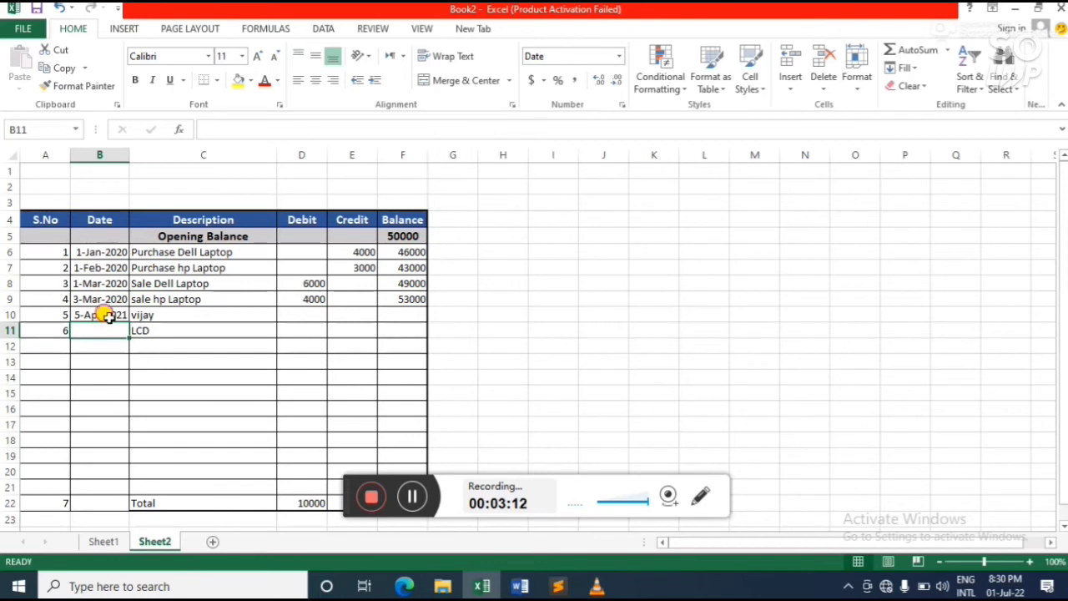
pyautogui.click(106, 314)
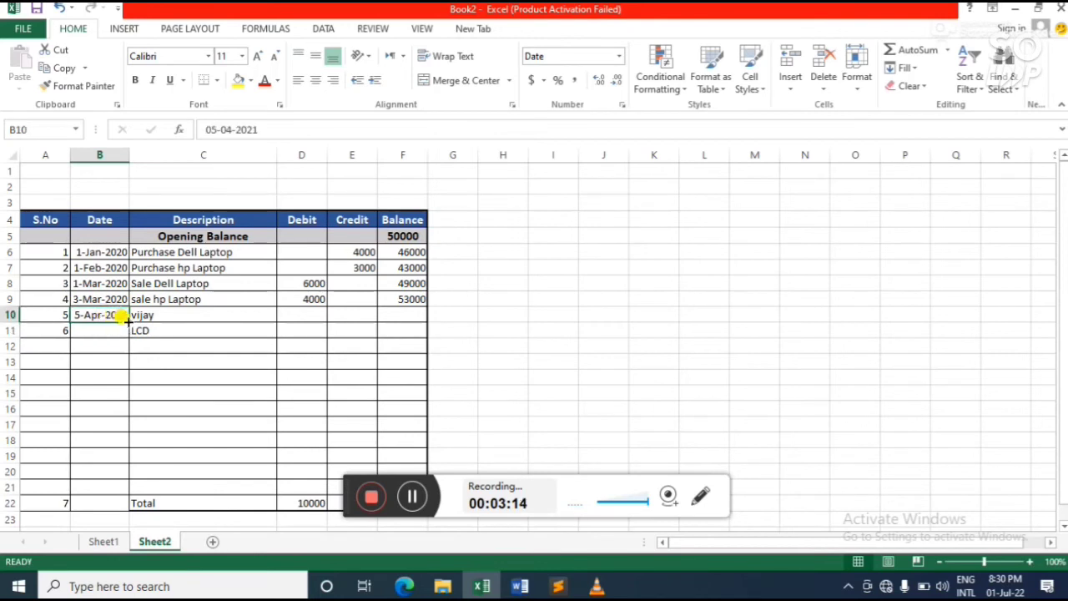
pyautogui.moveTo(127, 322); pyautogui.dragTo(113, 357)
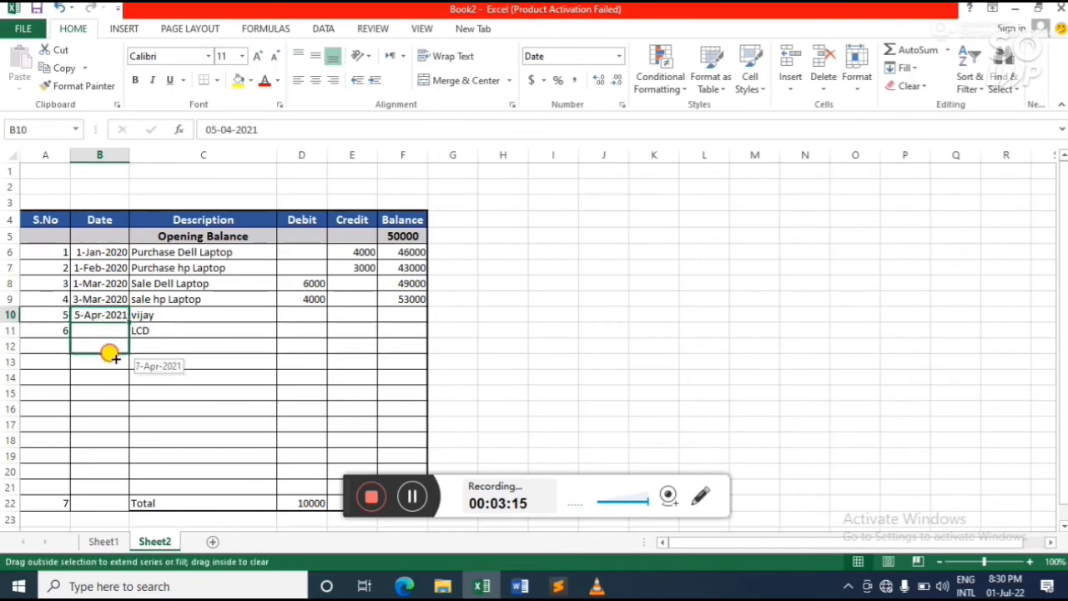
pyautogui.click(163, 342)
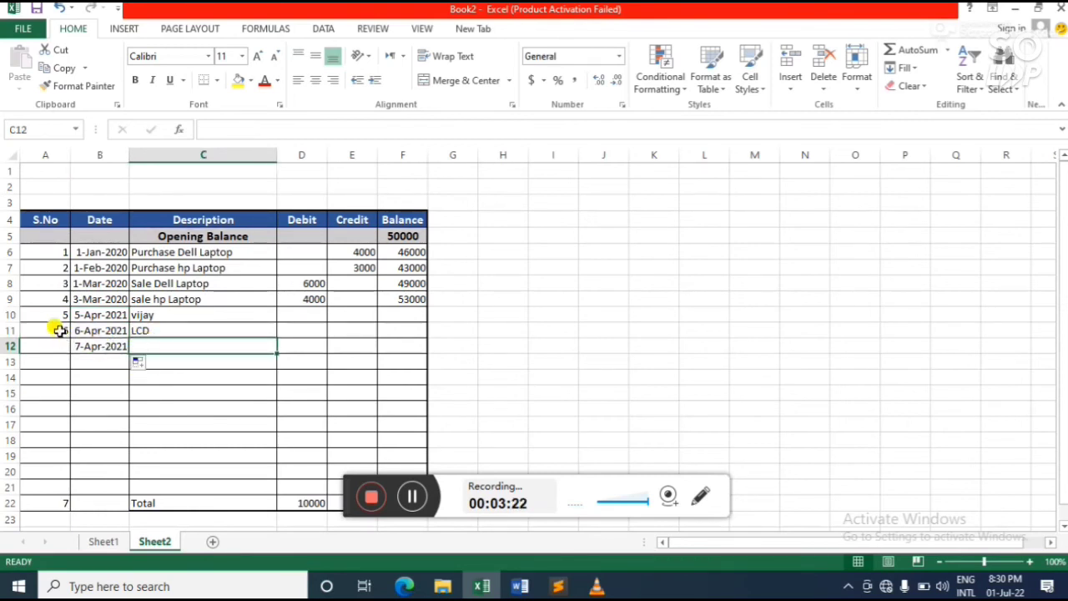
pyautogui.click(319, 297)
pyautogui.doubleClick(326, 306)
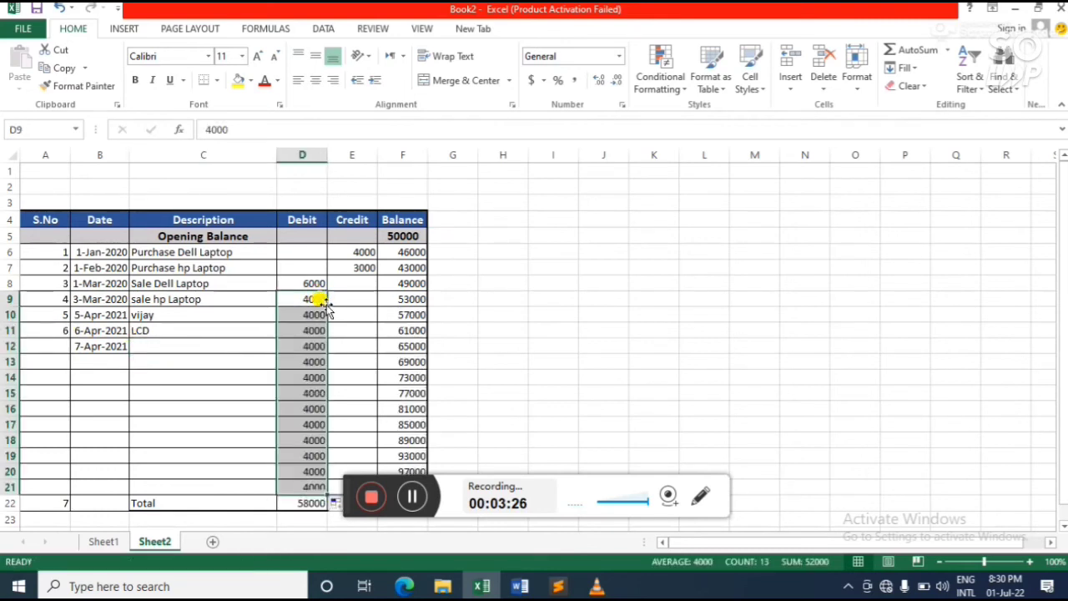
pyautogui.hotkey('ctrl', 'z')
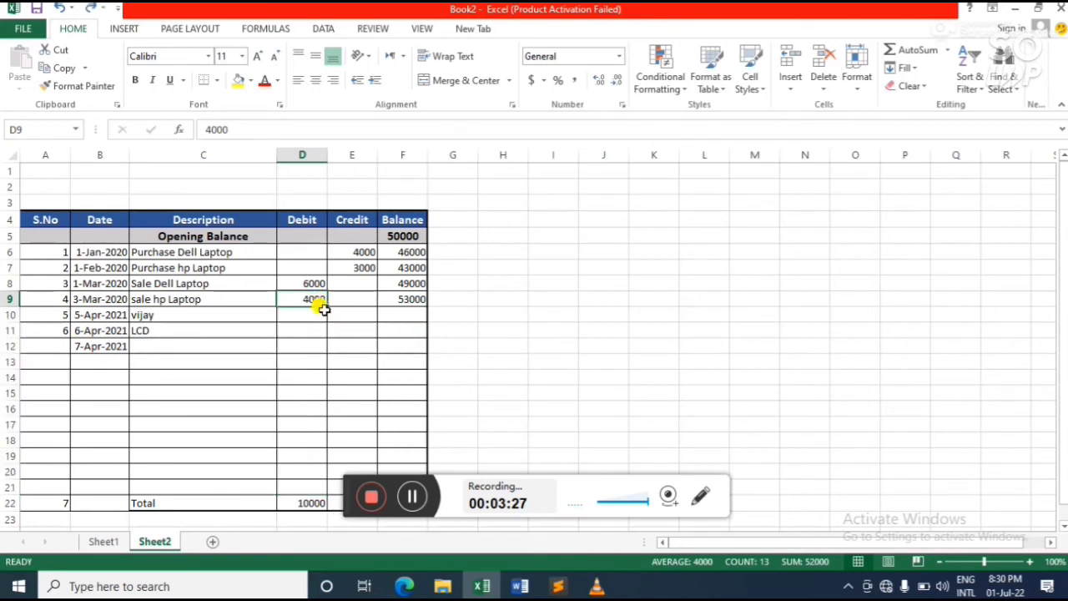
pyautogui.click(151, 347)
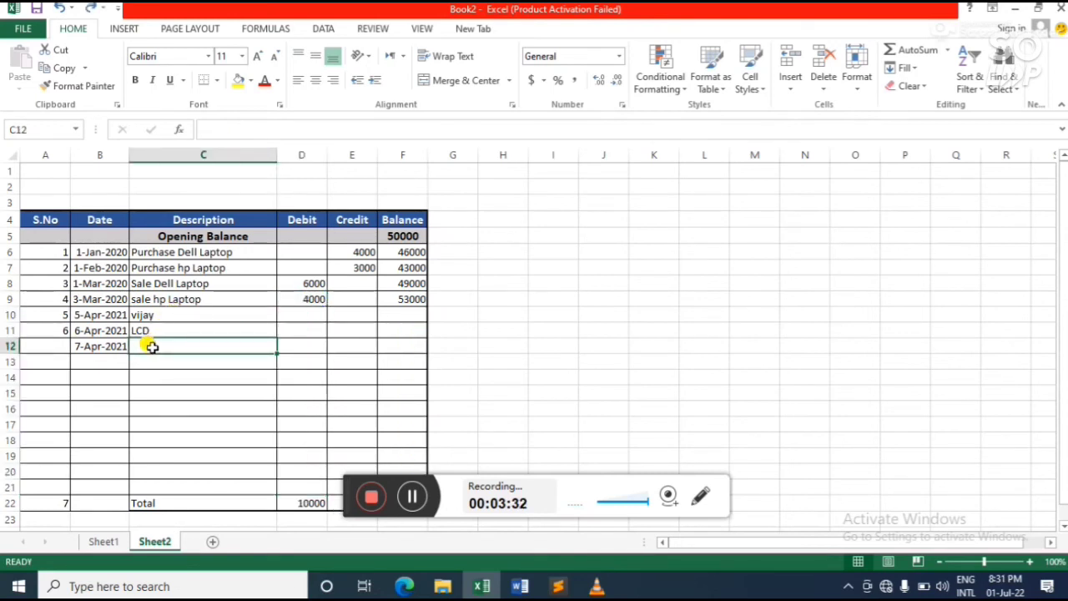
pyautogui.click(57, 331)
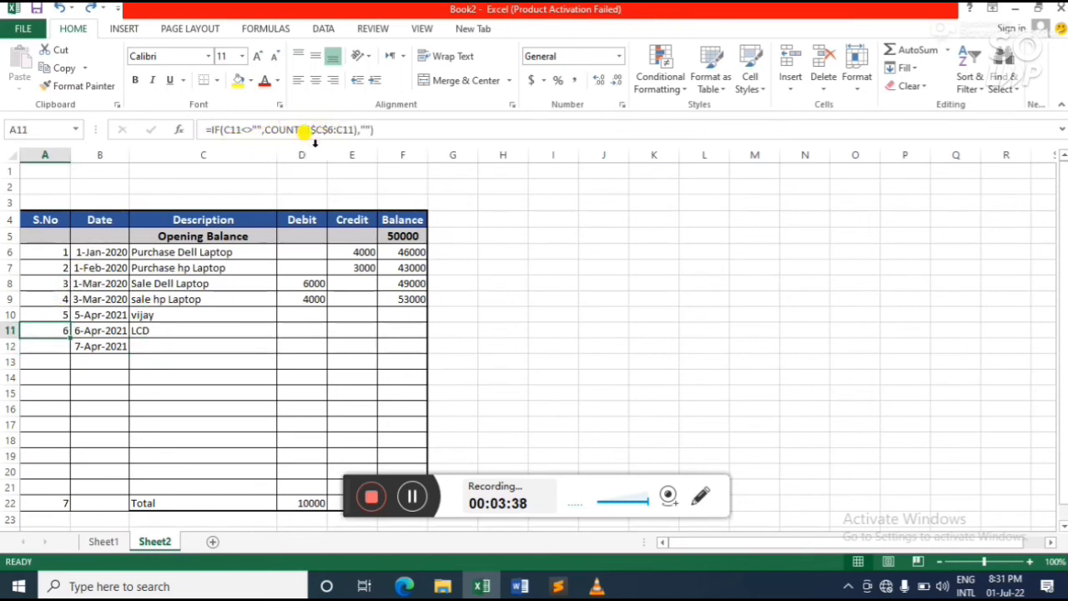
pyautogui.click(148, 351)
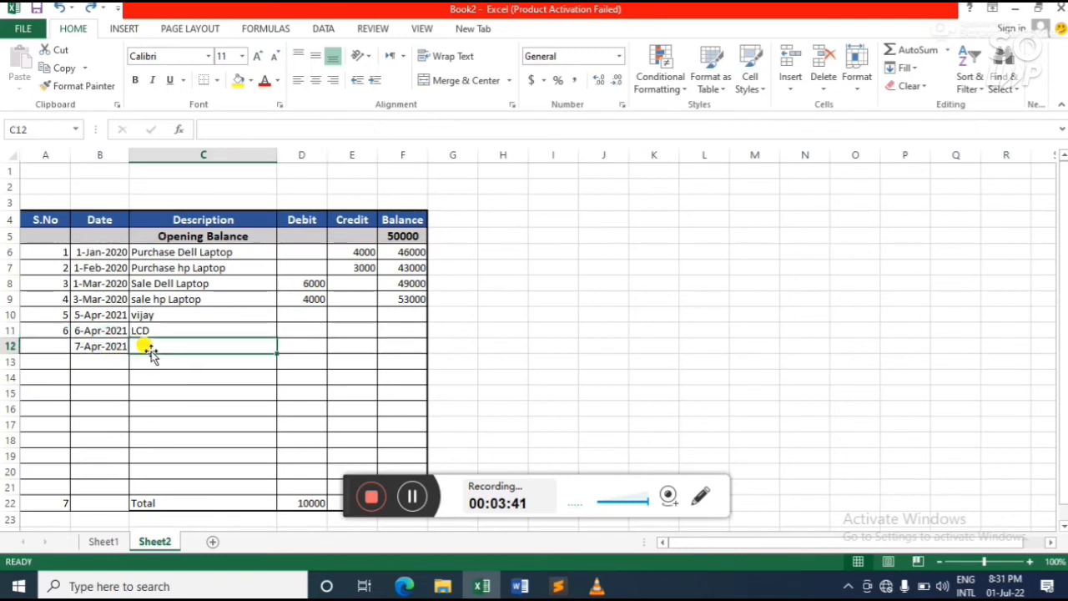
# - Enter LED in C12 so it gets S.No 7, then stop the recording
pyautogui.write('LCD')
pyautogui.write('E')
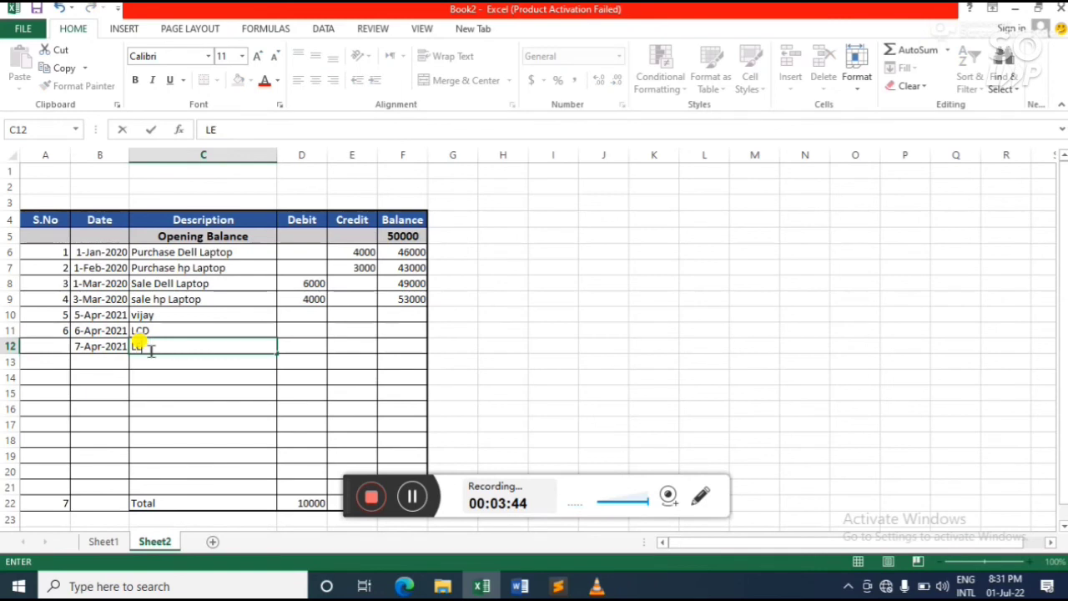
pyautogui.click(171, 373)
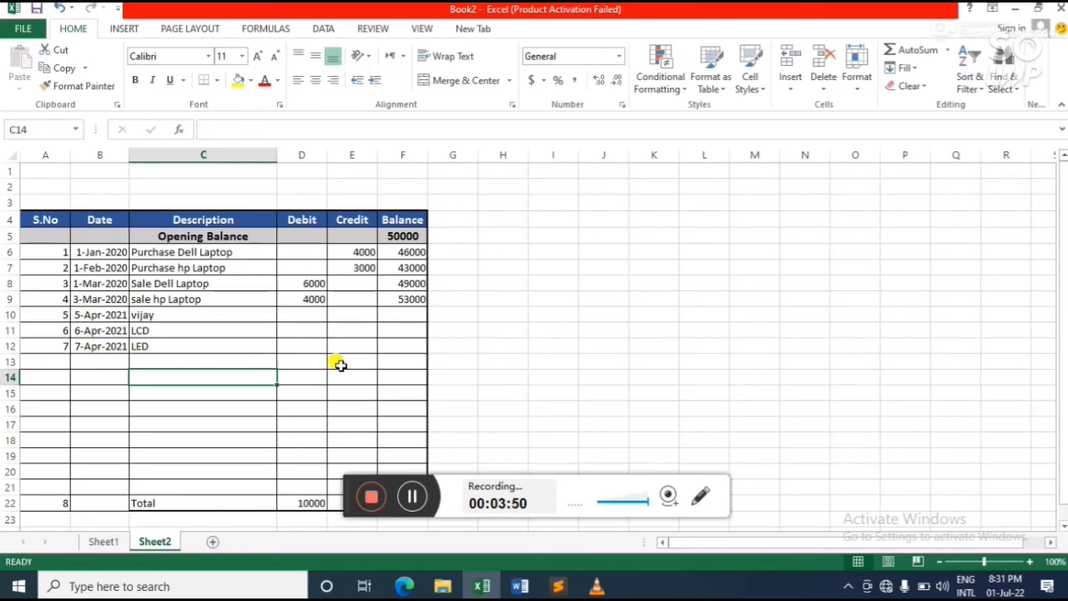
pyautogui.click(368, 498)
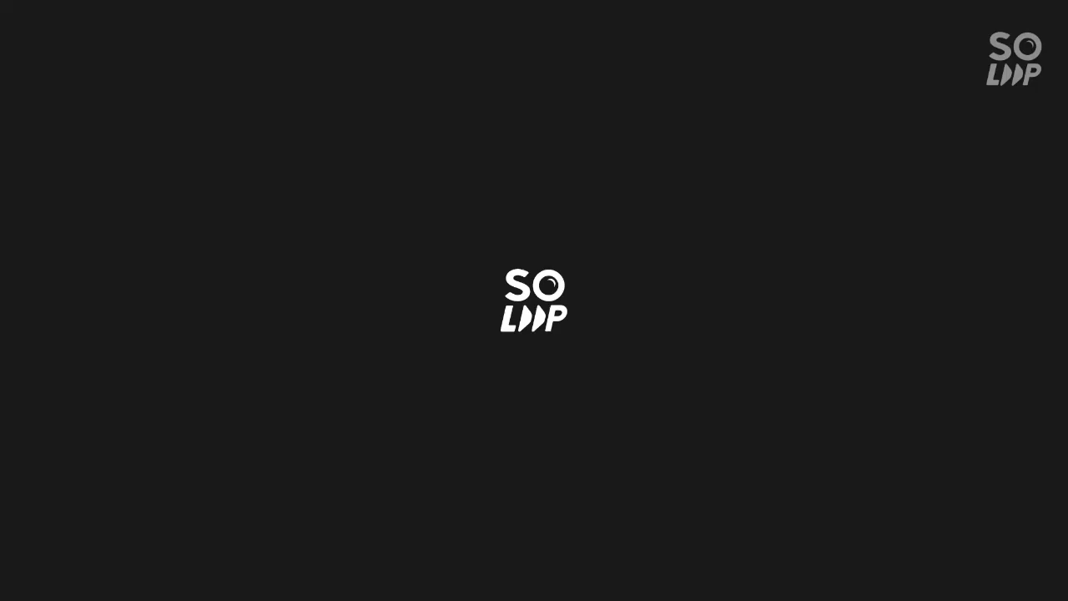